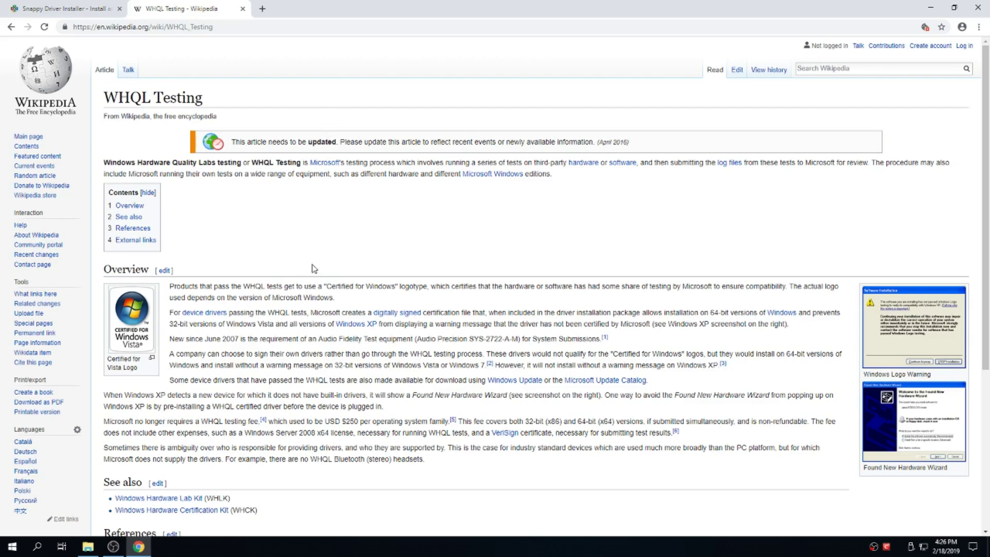
# Switch to the Snappy Driver Installer website tab and scroll down its home page
pyautogui.hotkey('ctrl', 'Tab')
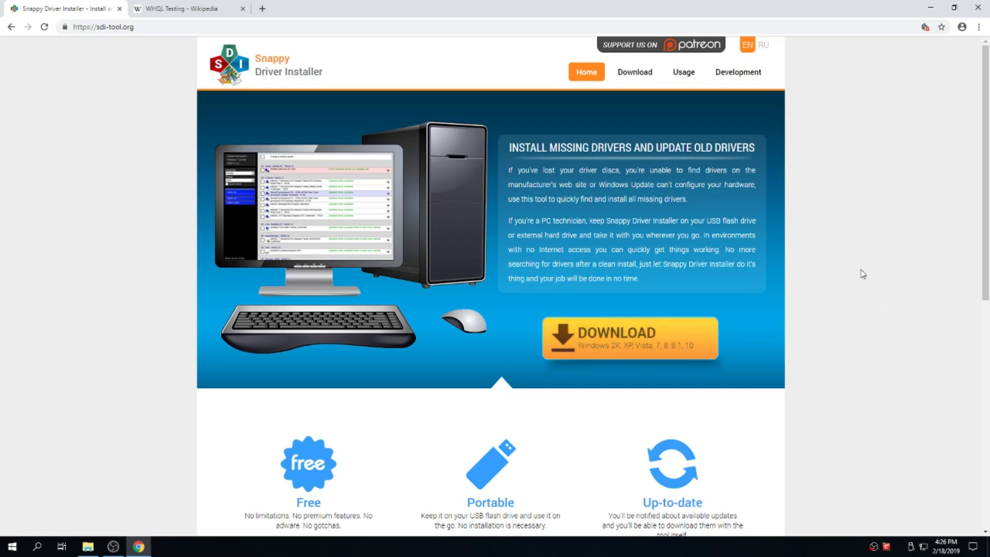
pyautogui.scroll(-3, 853, 277)
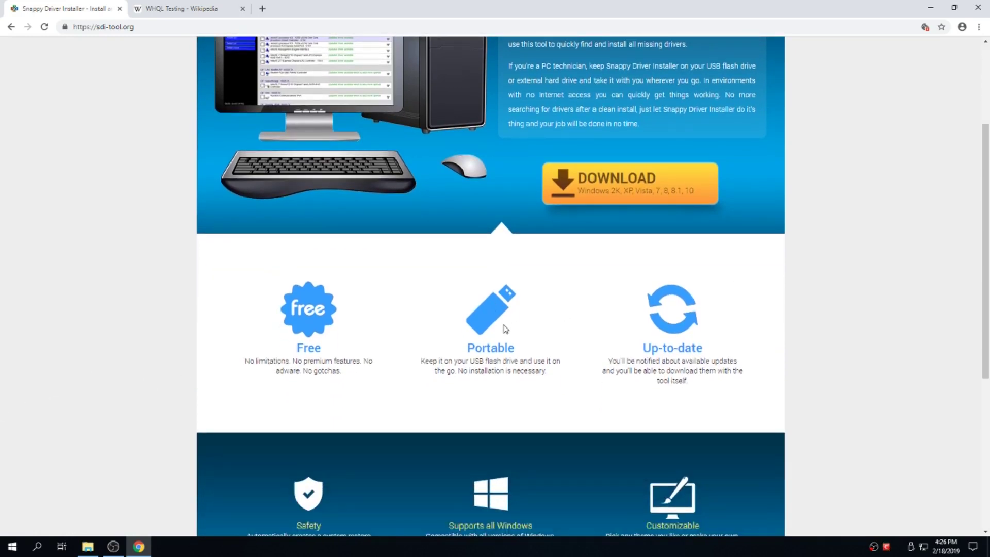
pyautogui.scroll(-5, 498, 322)
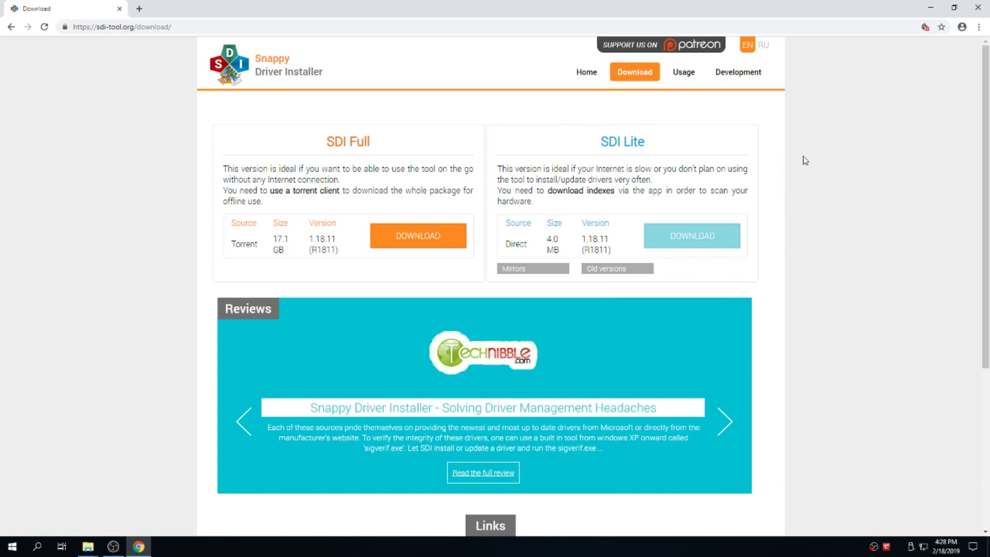
# Close Chrome, then create the 'Pre-SDI' restore point and close System Properties
pyautogui.click(978, 8)
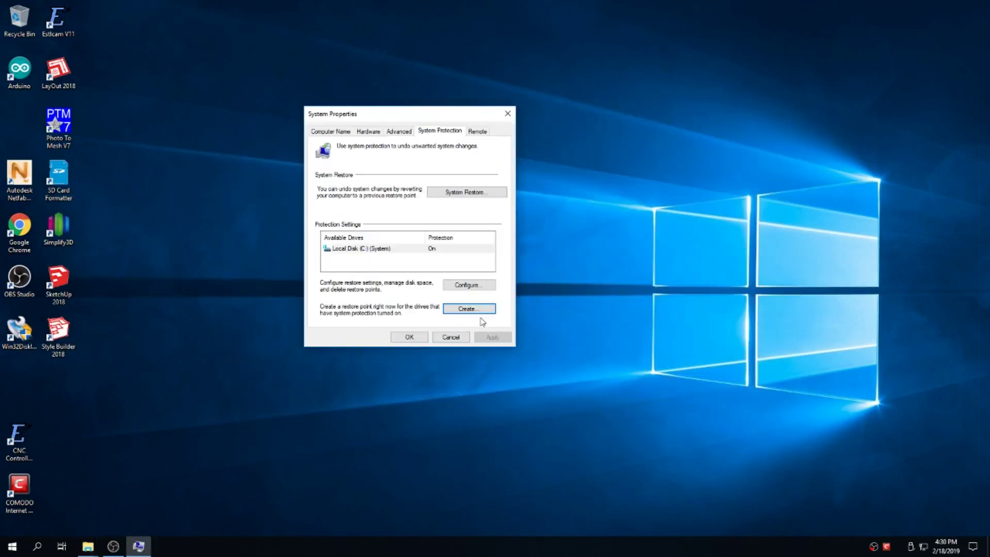
pyautogui.click(476, 309)
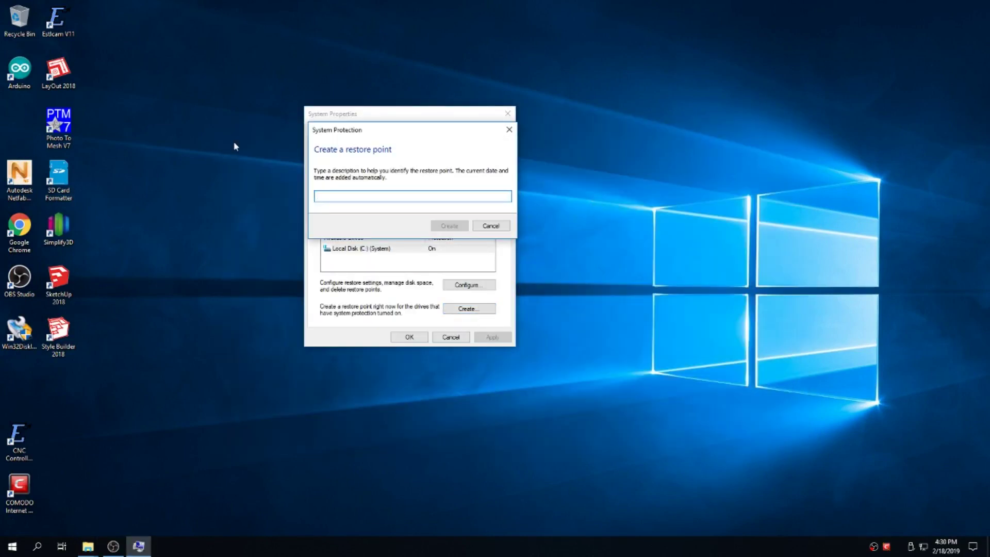
pyautogui.write('Pre-SD')
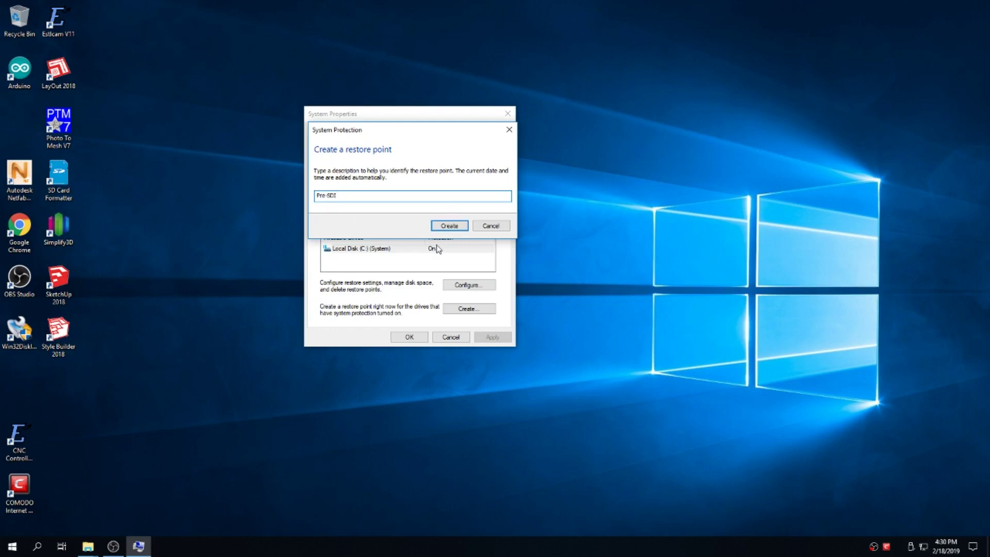
pyautogui.click(450, 227)
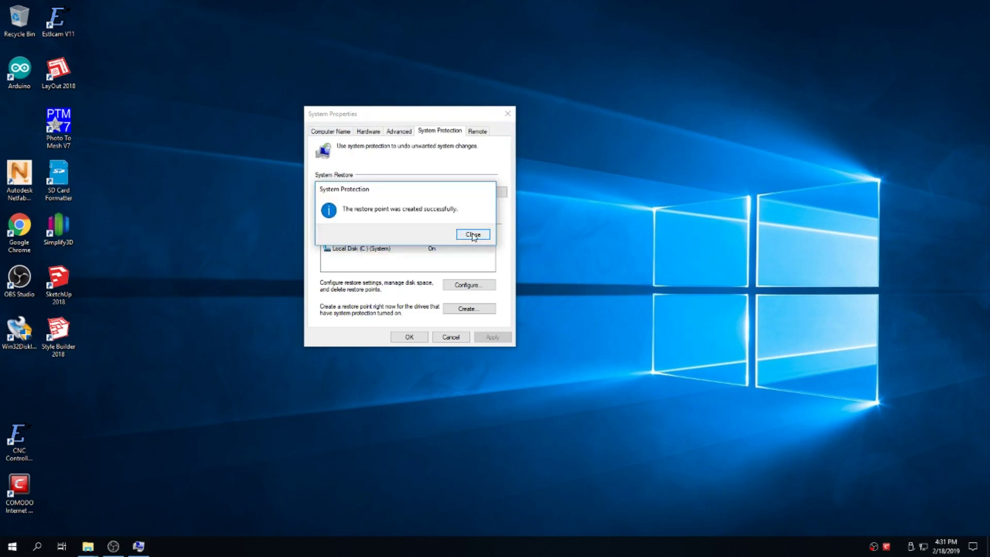
pyautogui.click(473, 234)
pyautogui.click(410, 336)
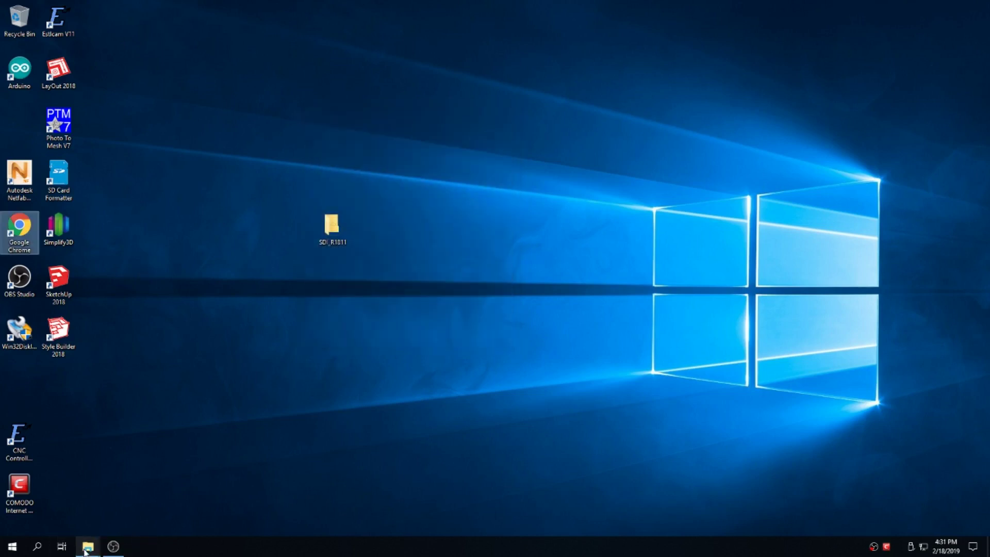
# Bring back the SDI_R1811 folder and launch the 64-bit SDI_x64_R1811 program
pyautogui.click(88, 546)
pyautogui.click(344, 257)
pyautogui.click(345, 266)
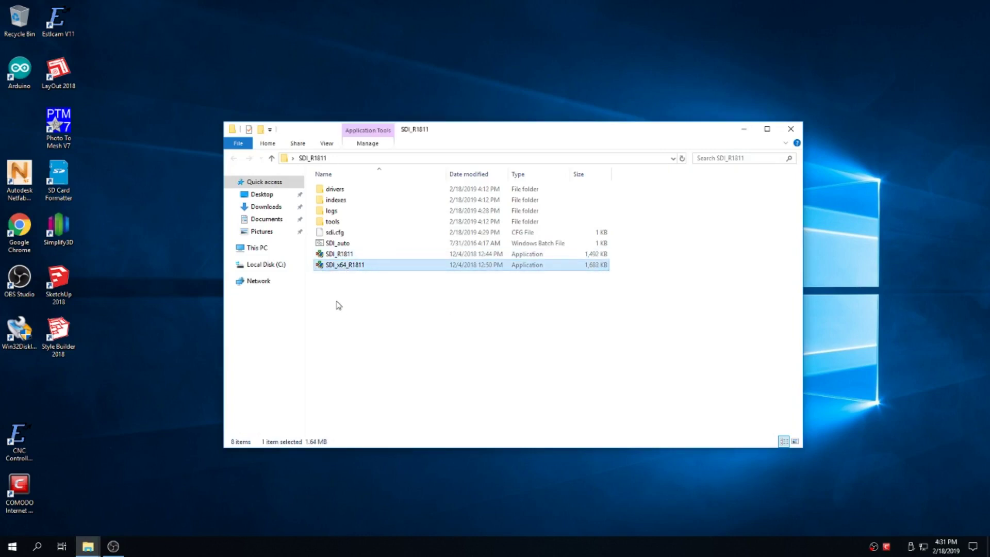
pyautogui.doubleClick(344, 264)
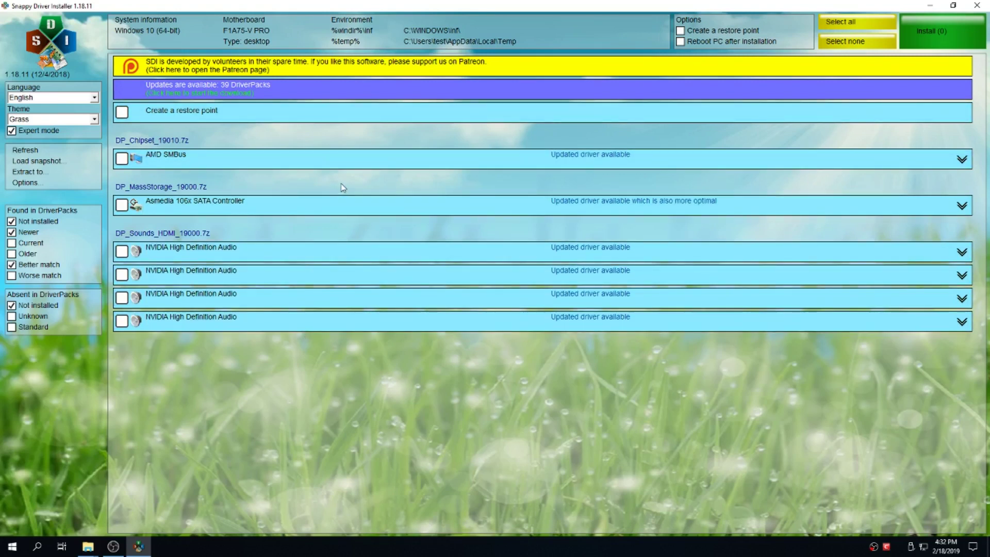
pyautogui.moveTo(467, 162)
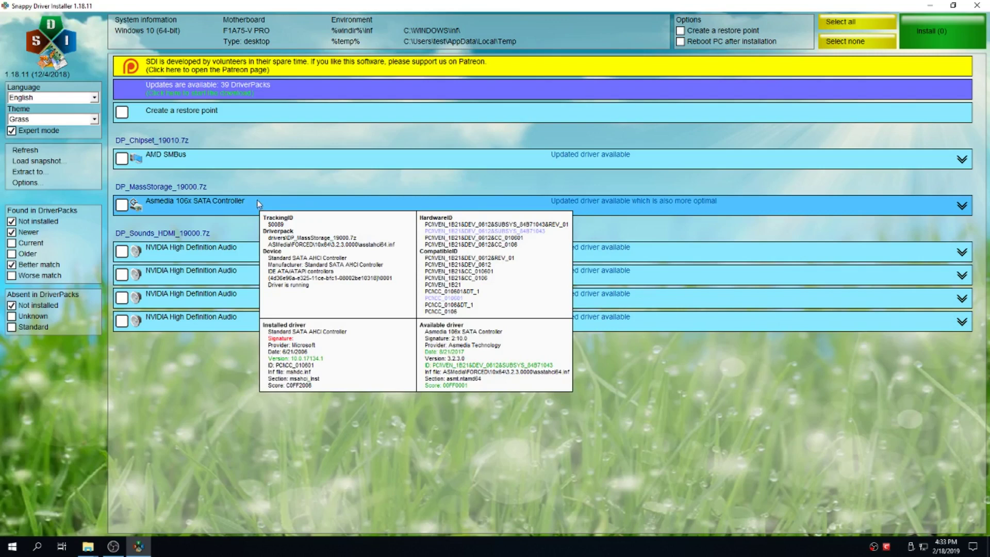
pyautogui.moveTo(307, 161)
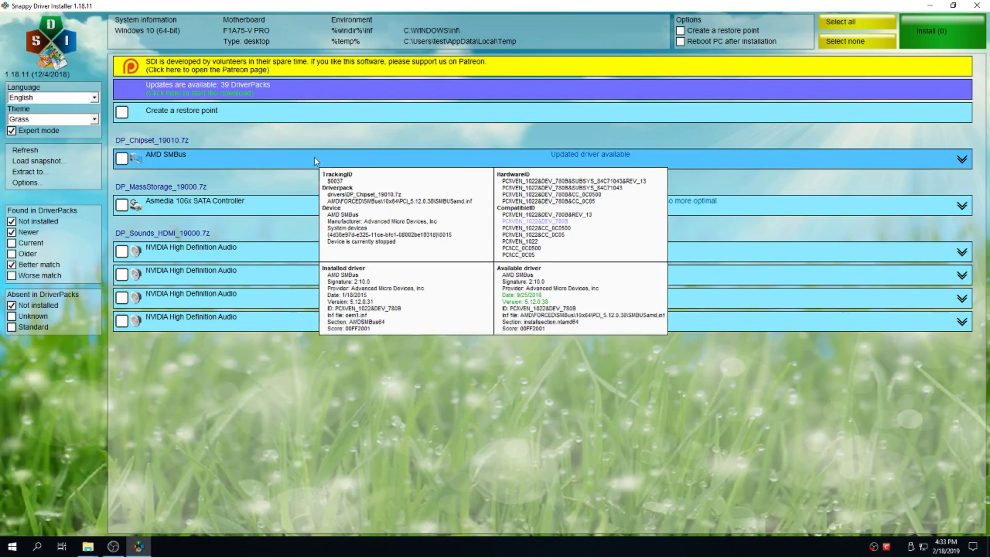
pyautogui.moveTo(364, 163)
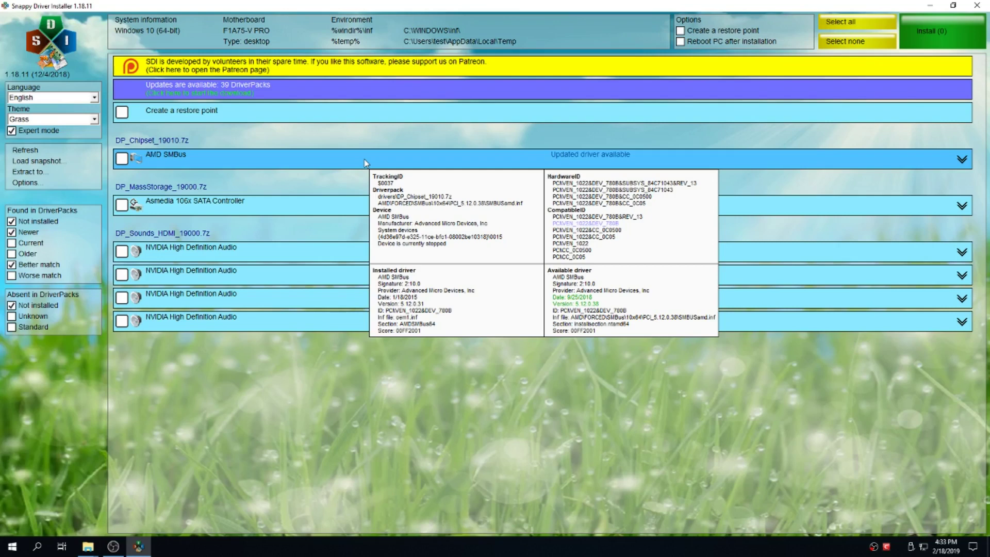
pyautogui.hotkey('ctrl', 'a')
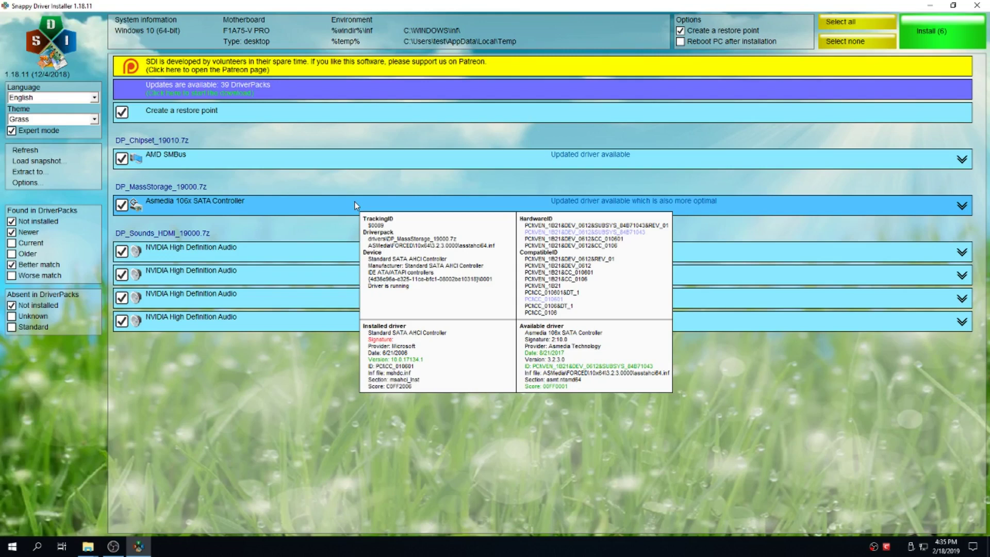
# Select all six driver updates and start installing them with Install (6)
pyautogui.click(846, 41)
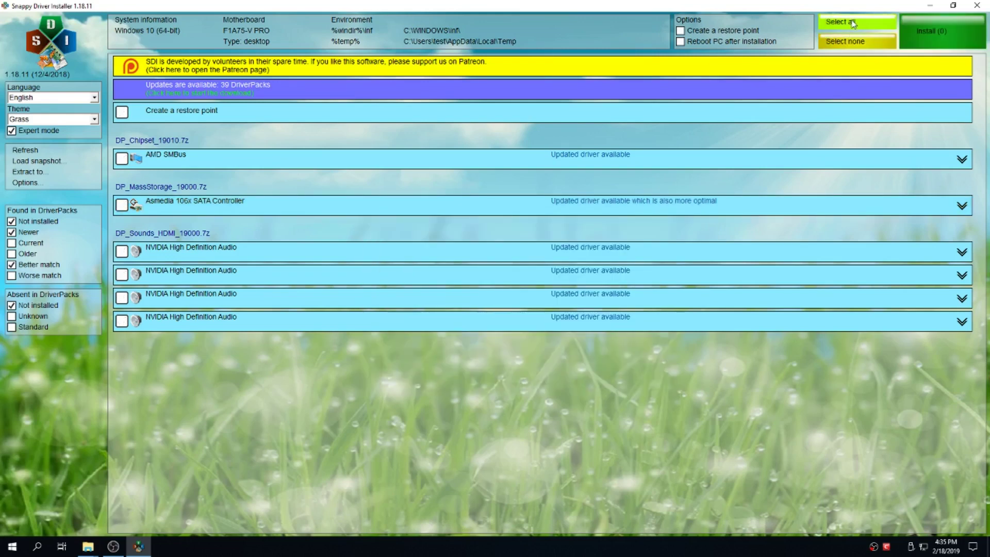
pyautogui.click(851, 24)
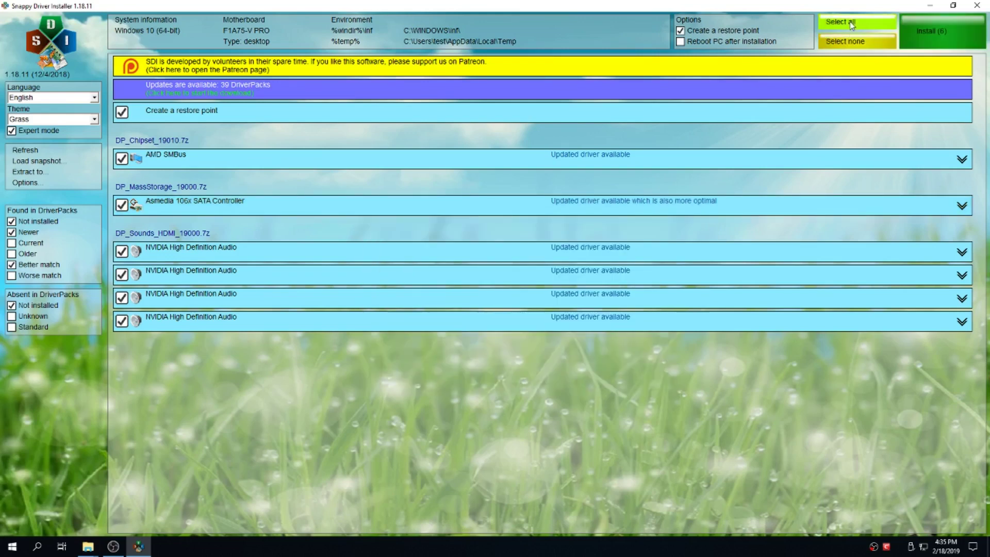
pyautogui.click(960, 27)
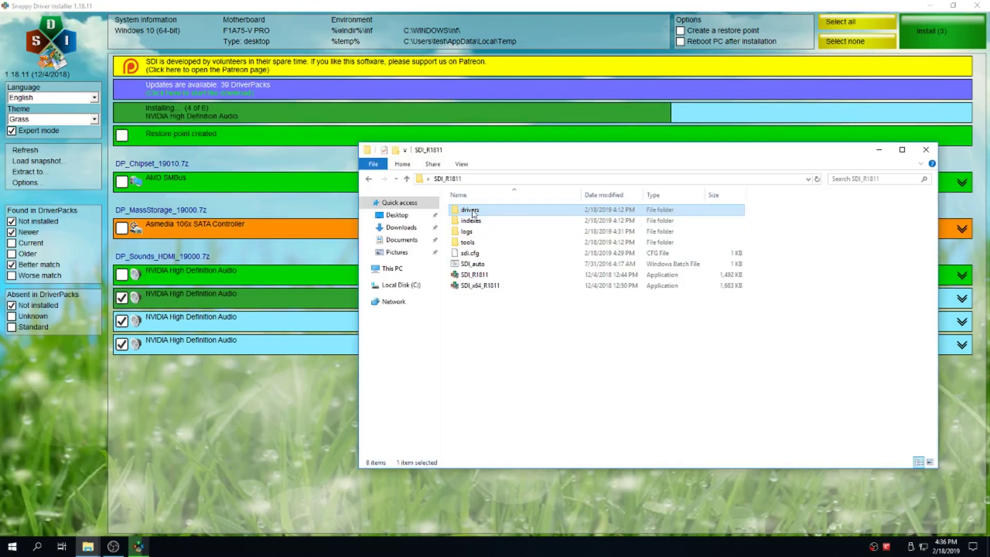
# Look inside the drivers folder's DriverPack archives, then go back up to the Desktop folder
pyautogui.doubleClick(476, 213)
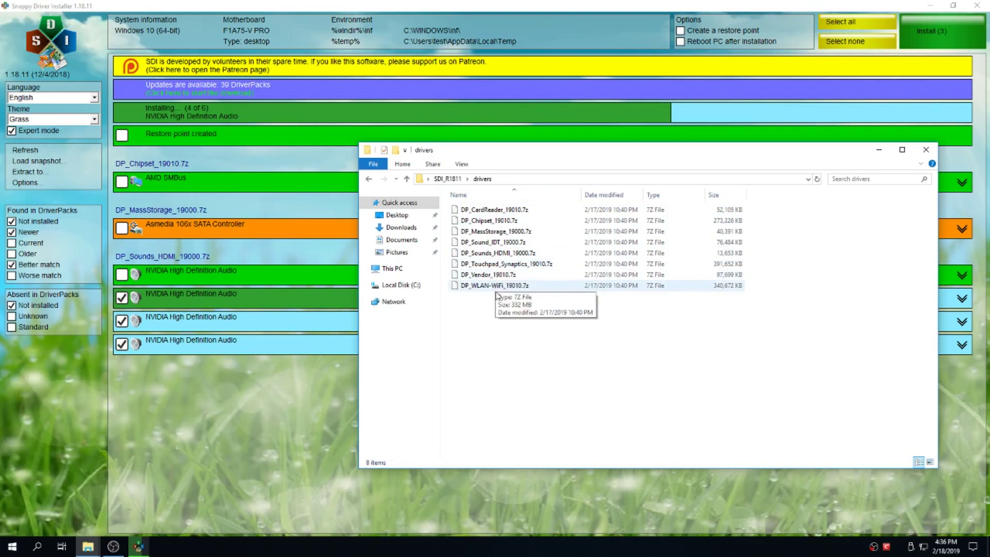
pyautogui.click(448, 179)
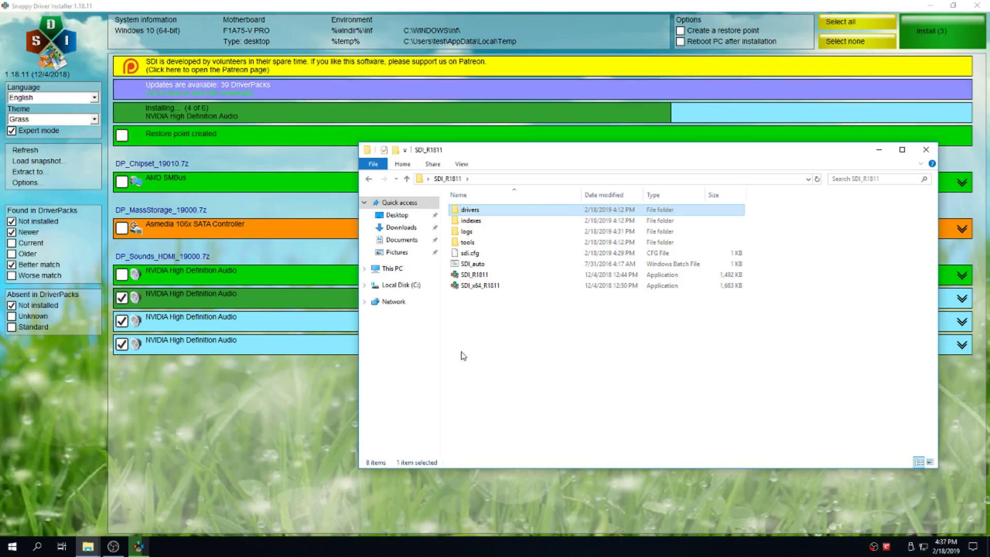
pyautogui.click(407, 179)
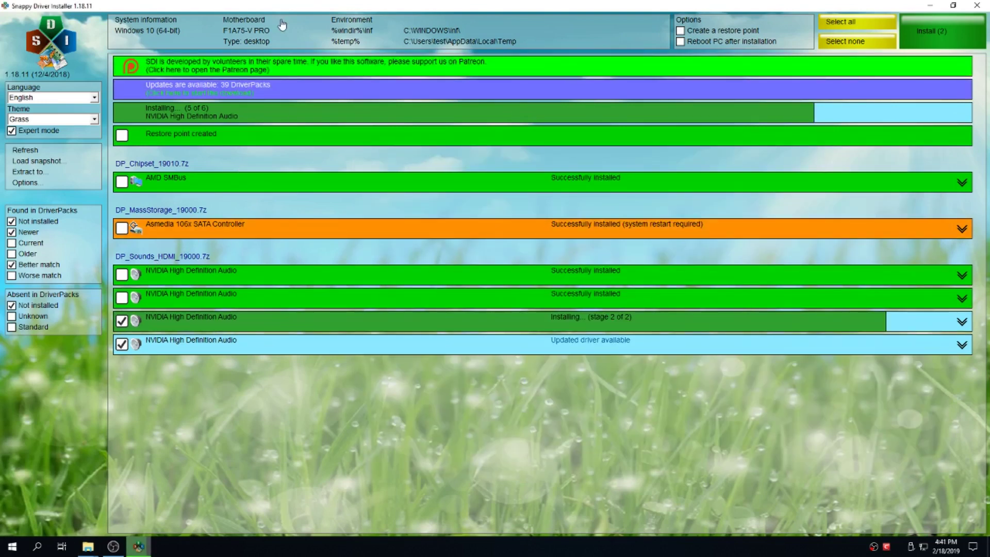
# Wait until Snappy Driver Installer finishes and reports the drivers are up to date
pyautogui.moveTo(286, 29)
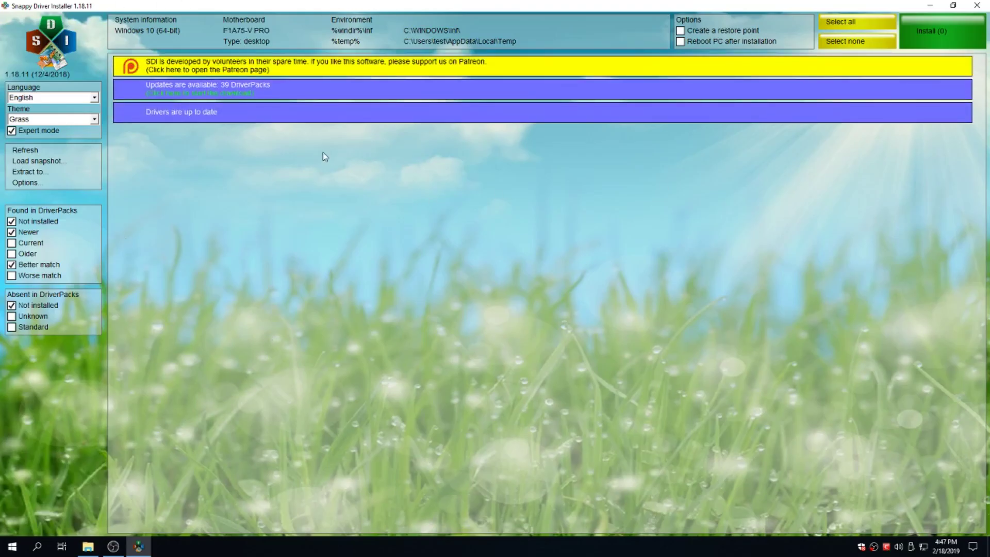
# Check the Asmedia 106x SATA Controller's Driver and Details tabs for Asmedia Technology 3.2.3.0
pyautogui.click(979, 6)
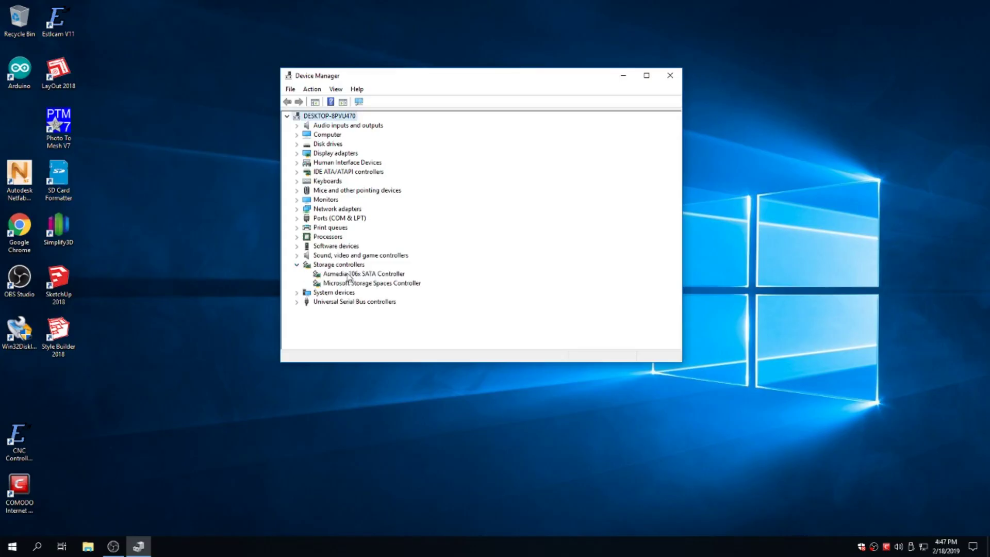
pyautogui.doubleClick(350, 275)
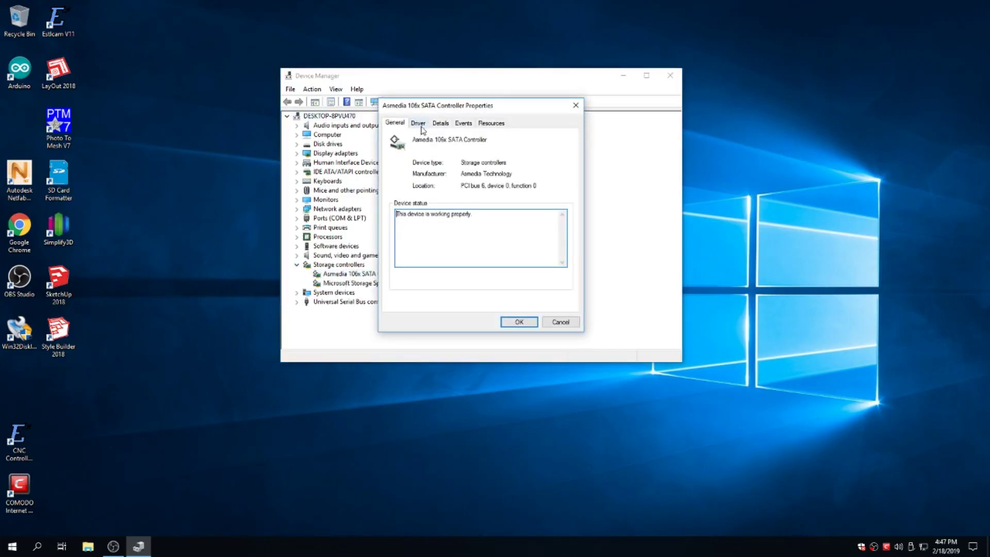
pyautogui.click(419, 125)
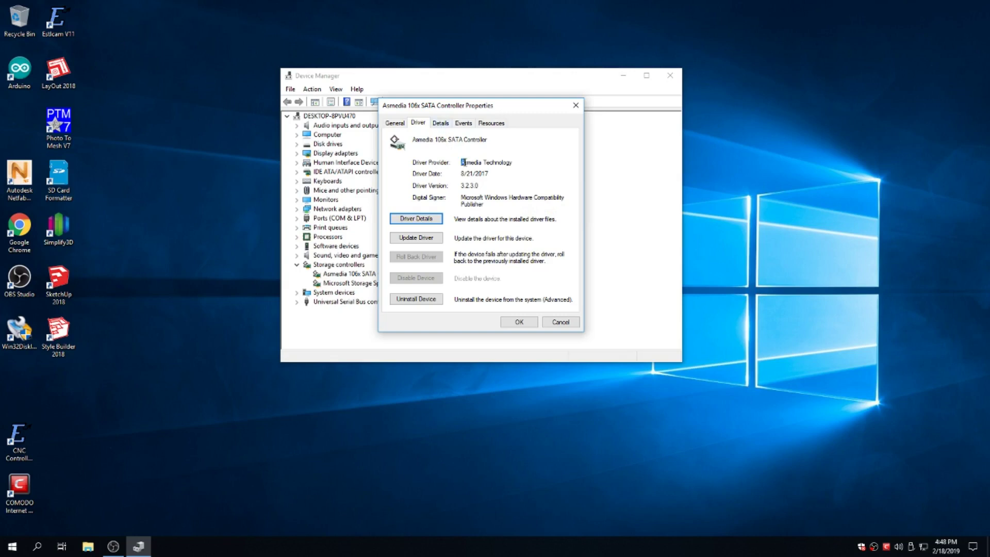
pyautogui.moveTo(462, 163); pyautogui.dragTo(521, 162)
pyautogui.click(475, 163)
pyautogui.click(441, 123)
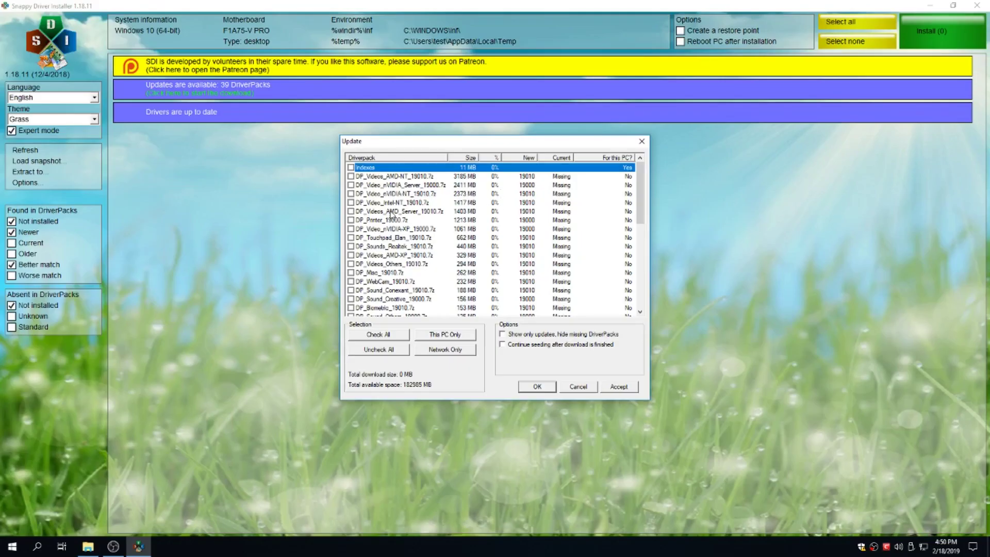
# Scroll through the Update window's list of 39 downloadable DriverPacks, leaving none ticked
pyautogui.scroll(-2, 392, 212)
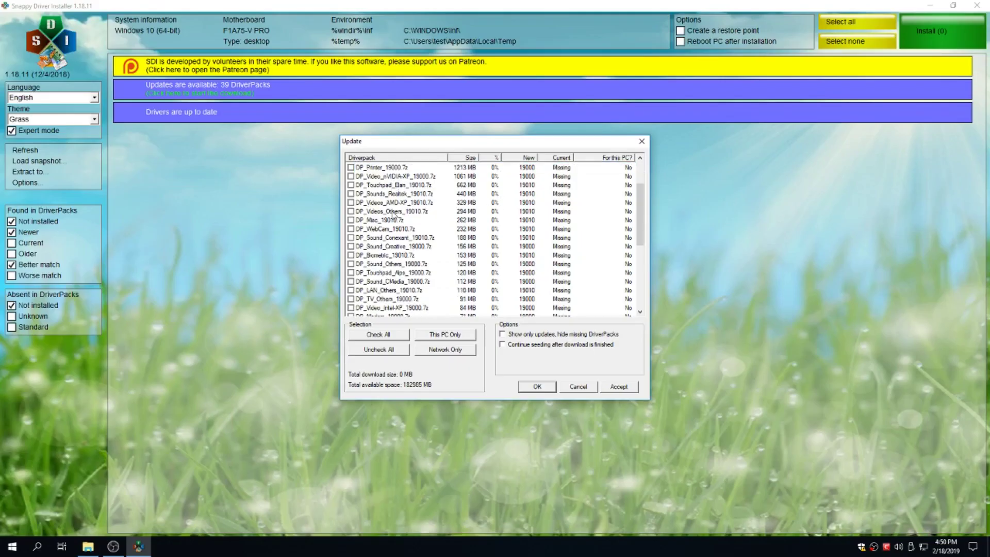
pyautogui.scroll(-2, 393, 214)
pyautogui.scroll(-4, 396, 217)
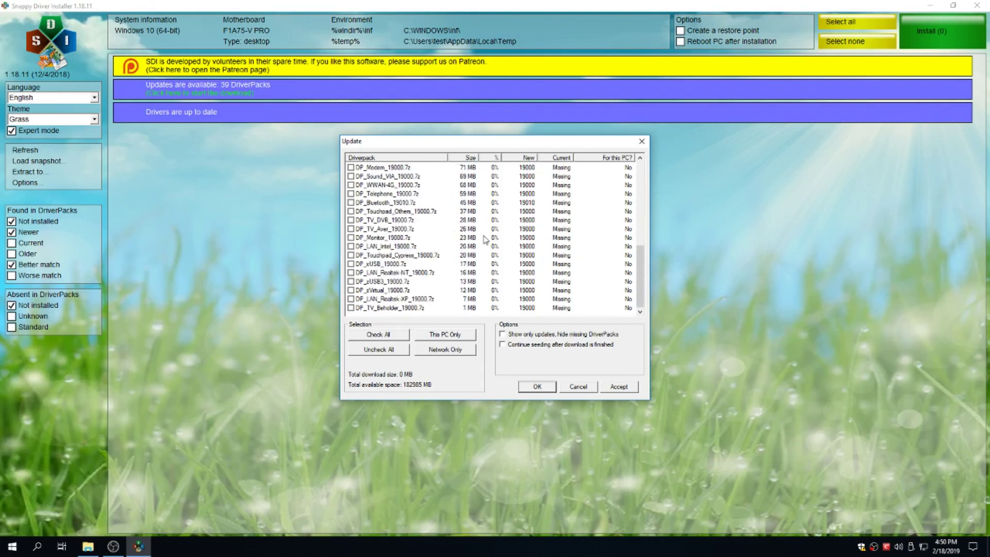
pyautogui.scroll(7, 484, 238)
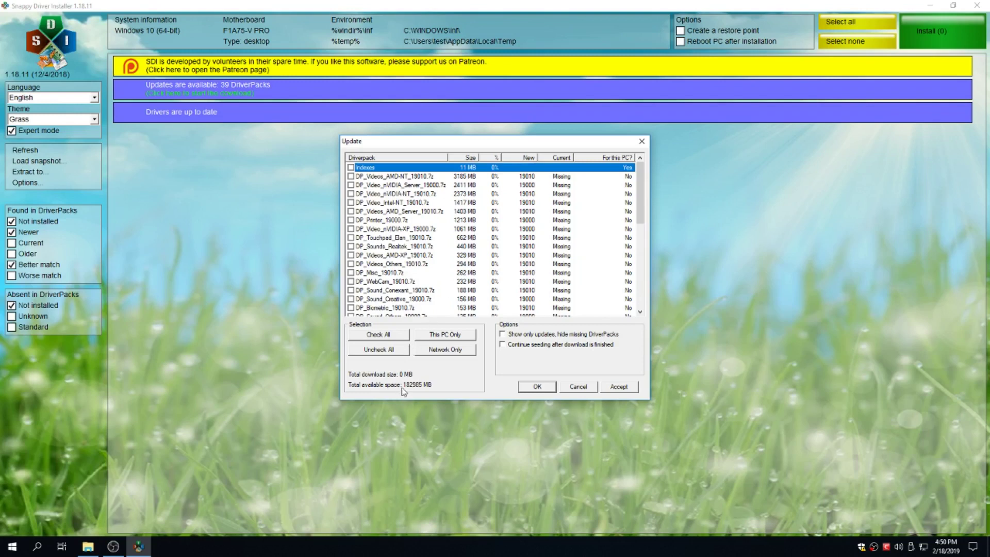
pyautogui.scroll(-4, 368, 227)
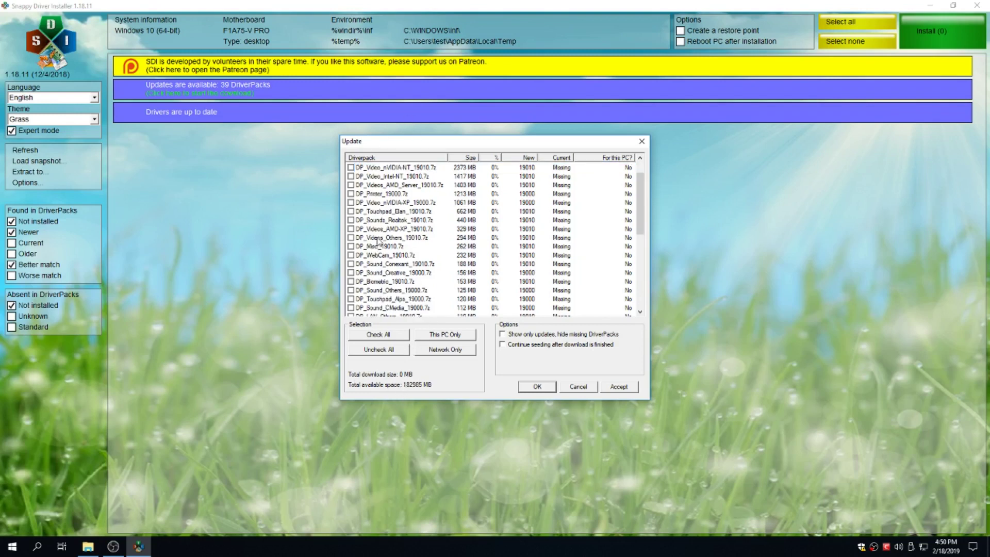